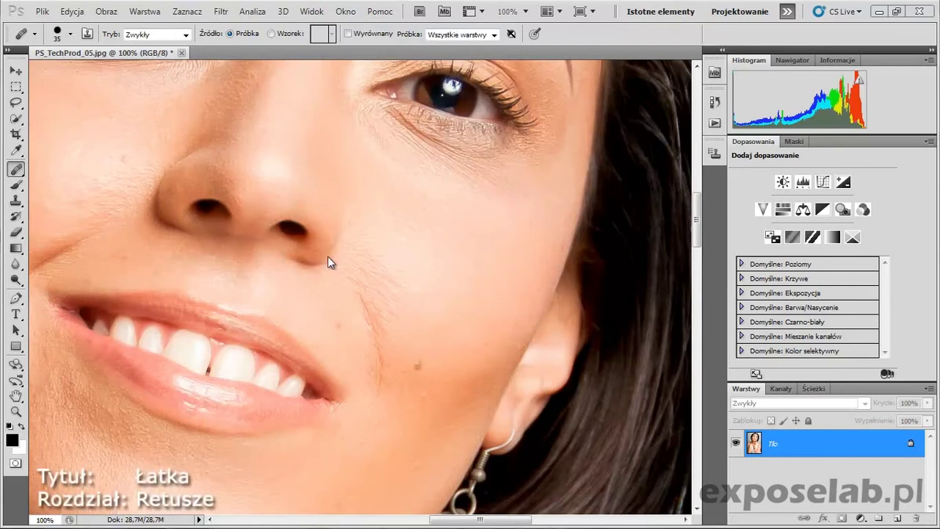
# Step: Choose the Patch tool (Łatka) from the Healing Brush tool group
pyautogui.click(17, 170)
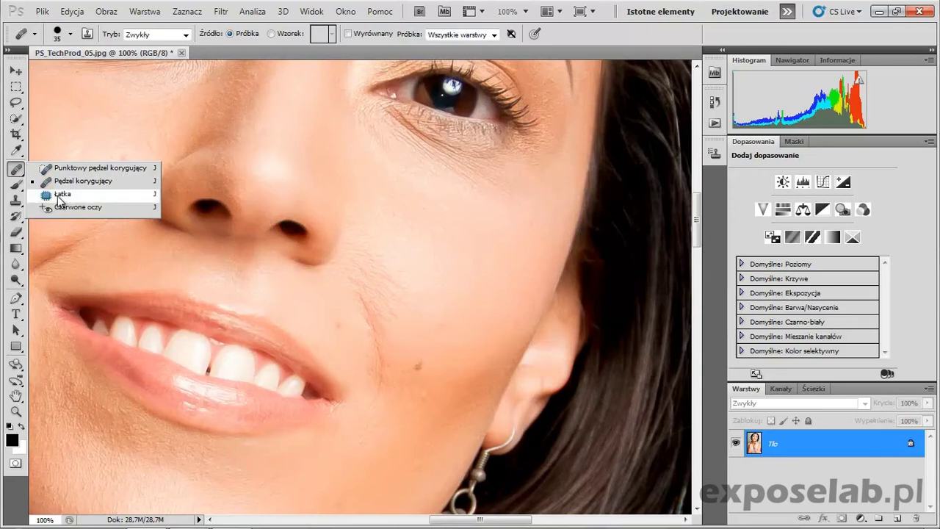
pyautogui.click(59, 196)
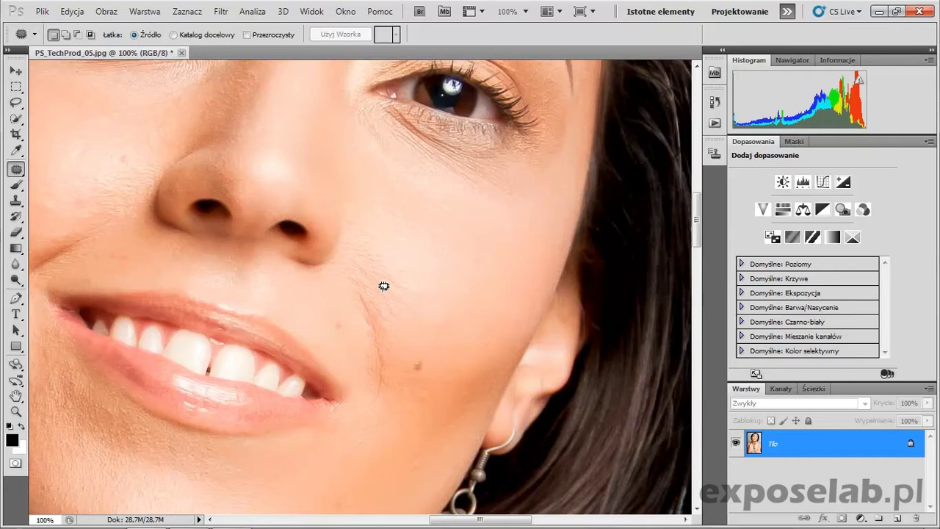
pyautogui.scroll(-2, 394, 283)
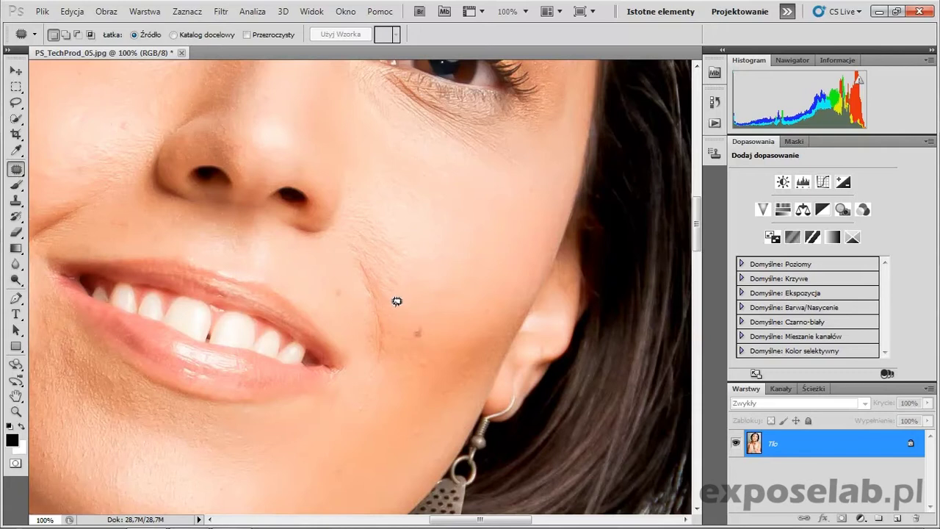
# Step: Patch the crease beside the mouth with clean skin from higher on the cheek, then deselect
pyautogui.moveTo(398, 301)
pyautogui.mouseDown()
pyautogui.moveTo(384, 258)
pyautogui.moveTo(363, 239)
pyautogui.moveTo(350, 247)
pyautogui.moveTo(369, 357)
pyautogui.moveTo(383, 368)
pyautogui.moveTo(397, 301)
pyautogui.mouseUp()
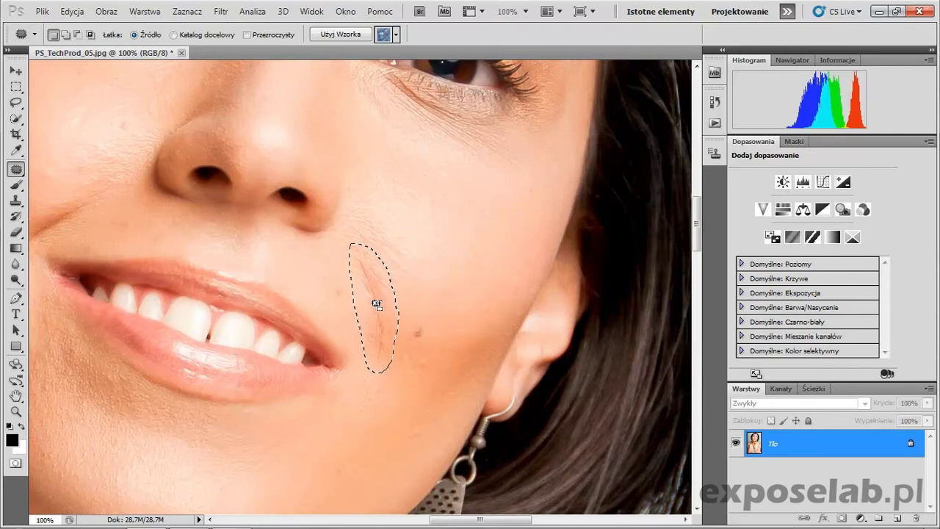
pyautogui.moveTo(377, 304); pyautogui.dragTo(443, 269)
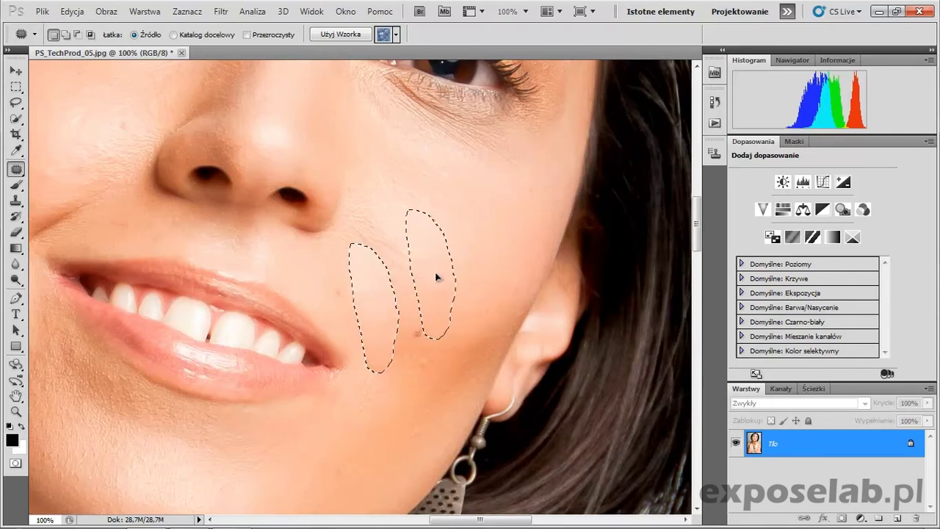
pyautogui.moveTo(443, 268); pyautogui.dragTo(437, 269)
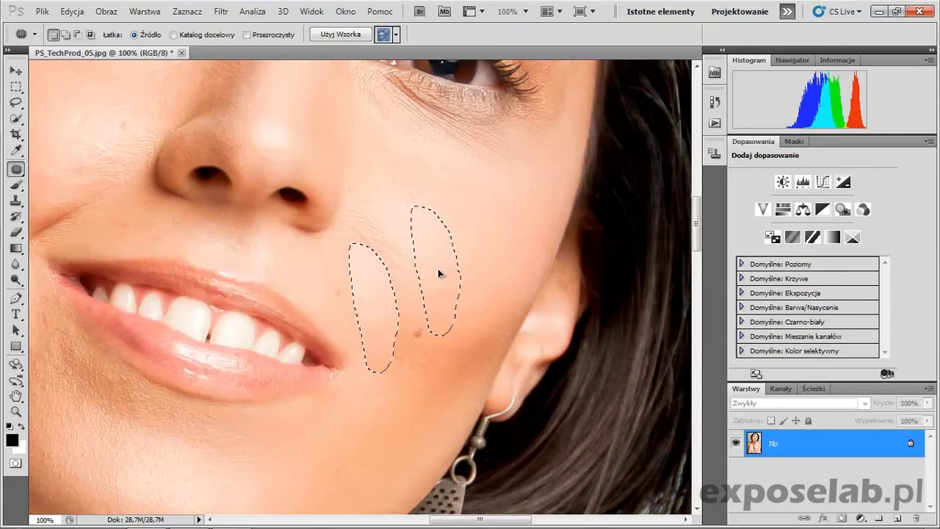
pyautogui.moveTo(437, 269); pyautogui.dragTo(439, 268)
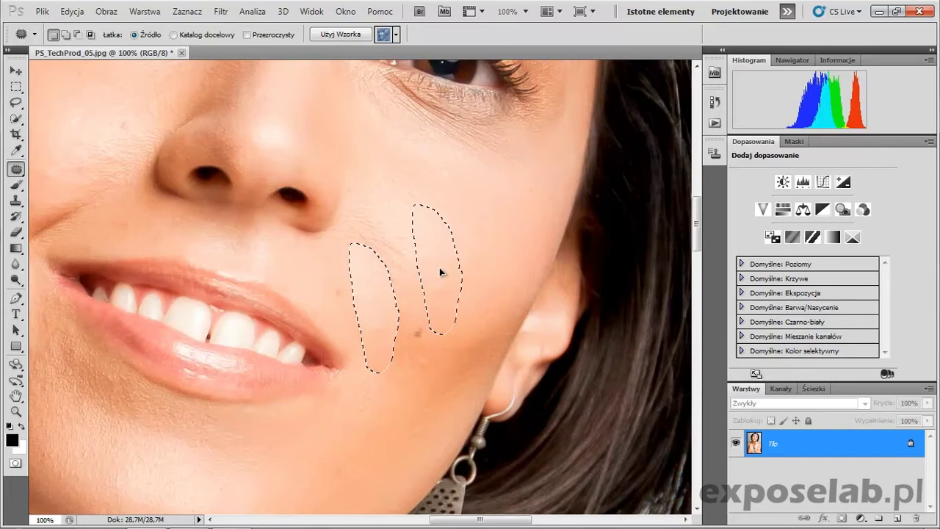
pyautogui.moveTo(439, 268)
pyautogui.mouseDown()
pyautogui.moveTo(447, 257)
pyautogui.moveTo(445, 269)
pyautogui.moveTo(435, 266)
pyautogui.mouseUp()
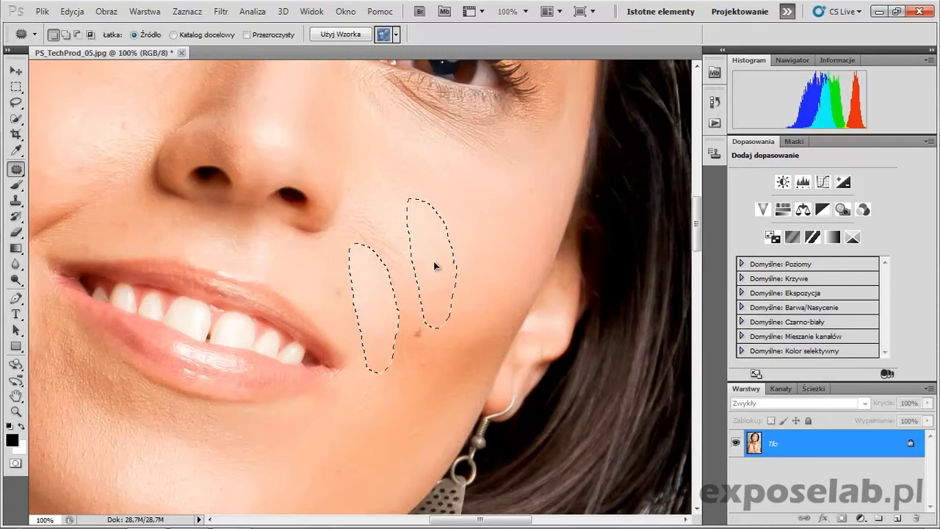
pyautogui.moveTo(434, 266); pyautogui.dragTo(435, 267)
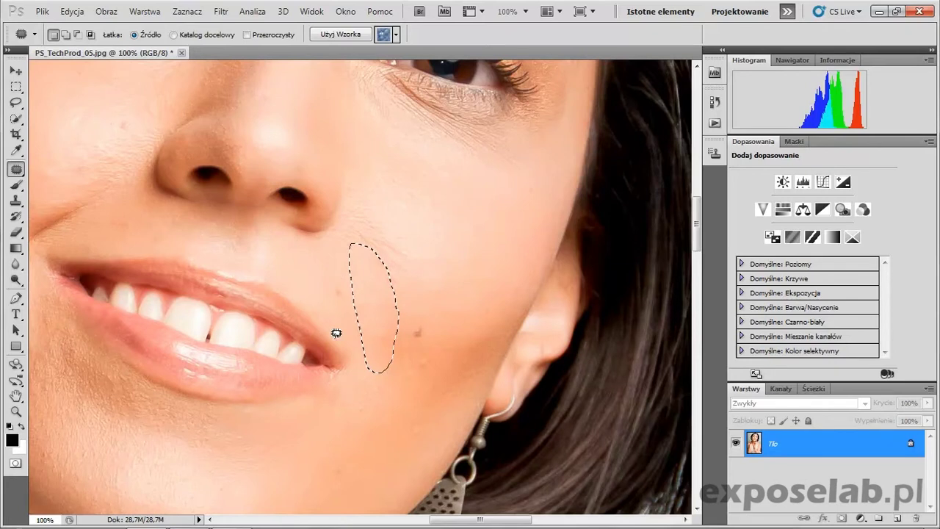
pyautogui.hotkey('ctrl', 'd')
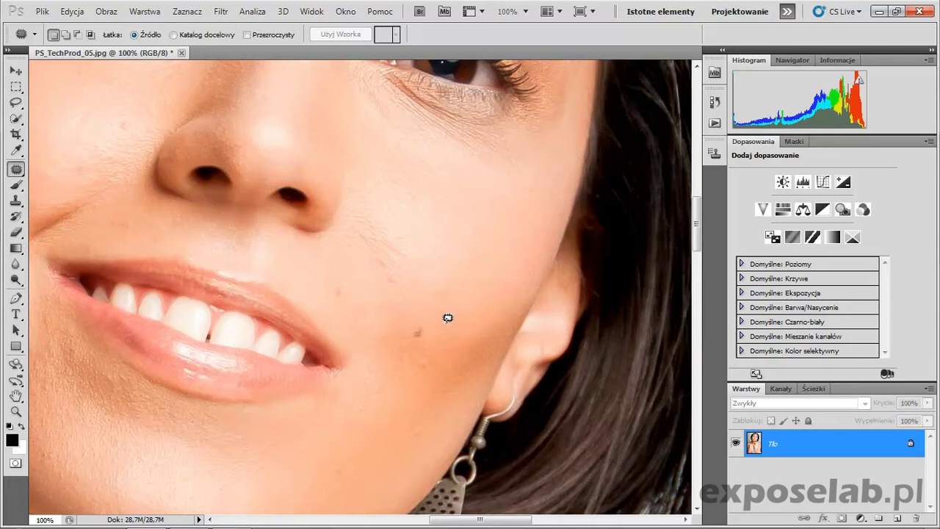
# Step: Outline the dark mole on the lower cheek and drag the patch onto clean skin just above
pyautogui.moveTo(436, 318)
pyautogui.mouseDown()
pyautogui.moveTo(395, 326)
pyautogui.moveTo(433, 317)
pyautogui.mouseUp()
pyautogui.moveTo(413, 353); pyautogui.dragTo(456, 307)
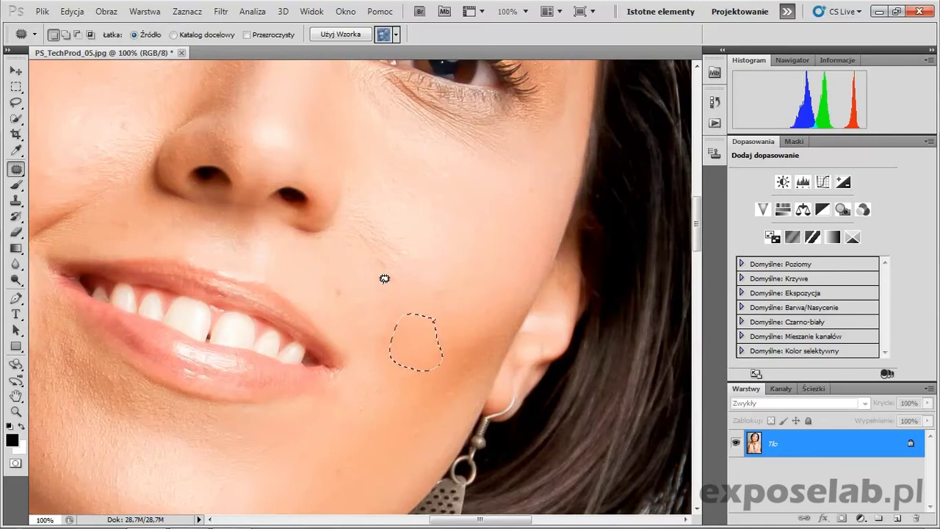
# Step: Deselect the patched mole area with Ctrl+D
pyautogui.hotkey('ctrl', 'd')
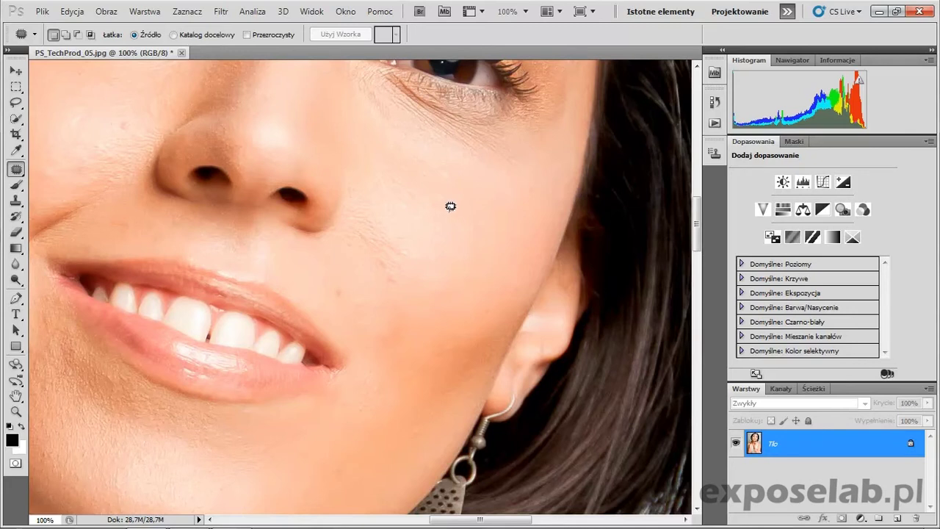
# Step: Scroll the portrait up to bring the eye into view
pyautogui.scroll(2, 451, 206)
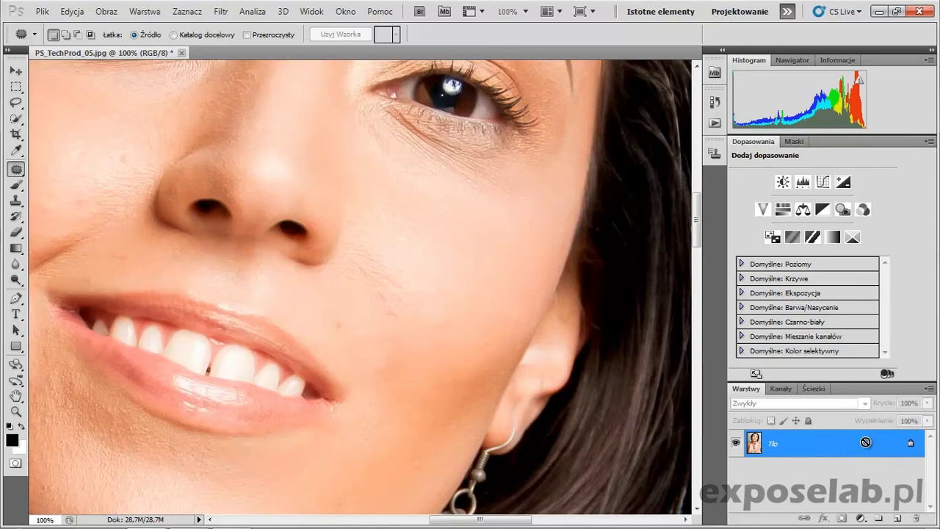
# Step: Create an empty Warstwa 1 layer above Tło, discarding a duplicate of the background
pyautogui.hotkey('ctrl', 'j')
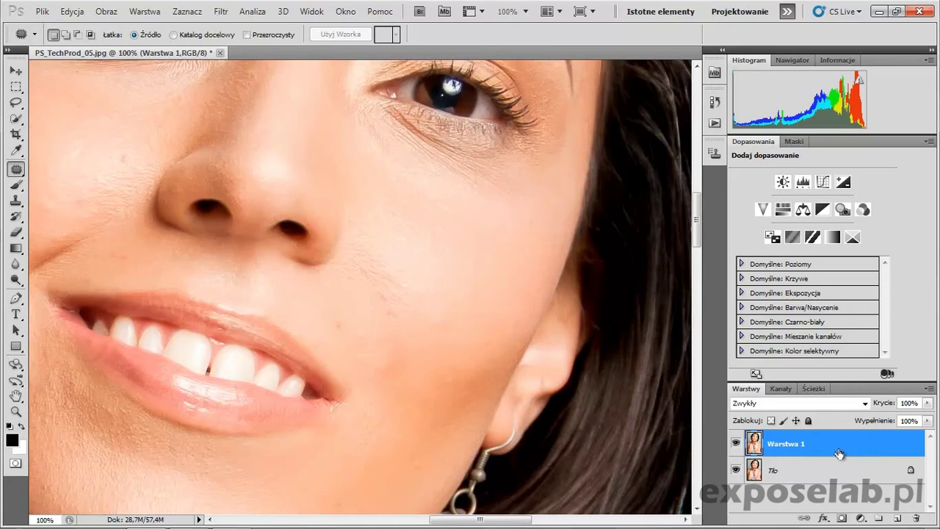
pyautogui.moveTo(888, 450); pyautogui.dragTo(915, 519)
pyautogui.click(897, 518)
# Step: Stamp all visible layers into Warstwa 1 with Ctrl+Alt+Shift+E
pyautogui.hotkey('ctrl', 'shift', 'alt', 'e')
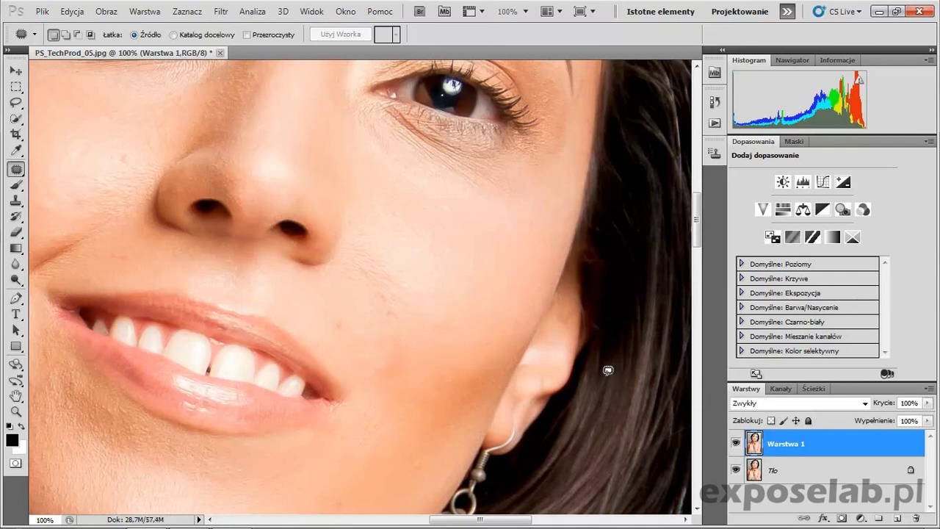